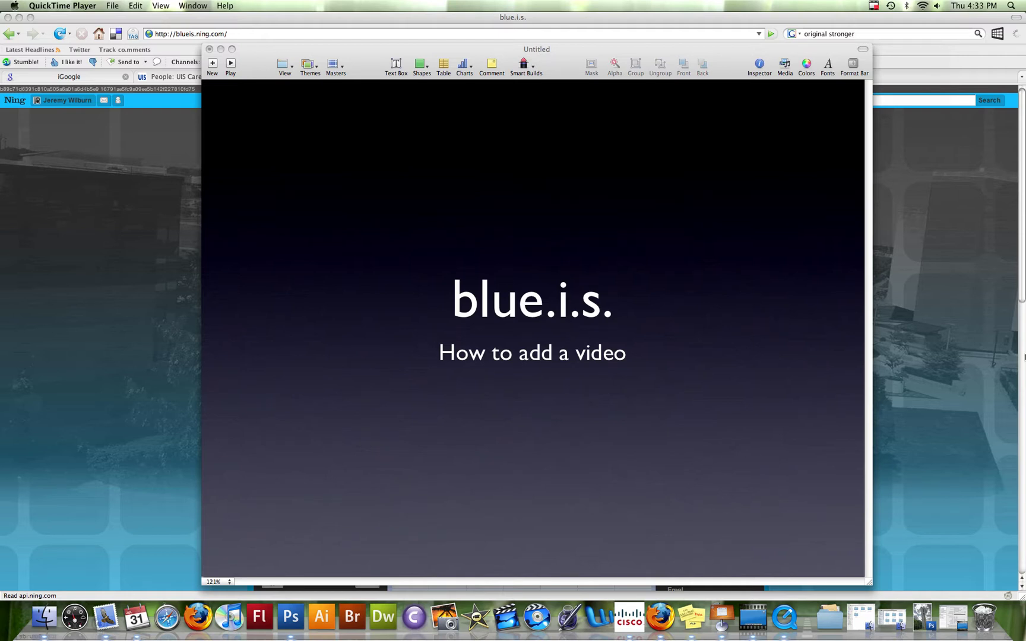
Switch to Firefox and open the Videos section of the blue.i.s. network to browse the latest videos
{"action": "key", "text": "F9"}
{"action": "left_click", "coordinate": [511, 208]}
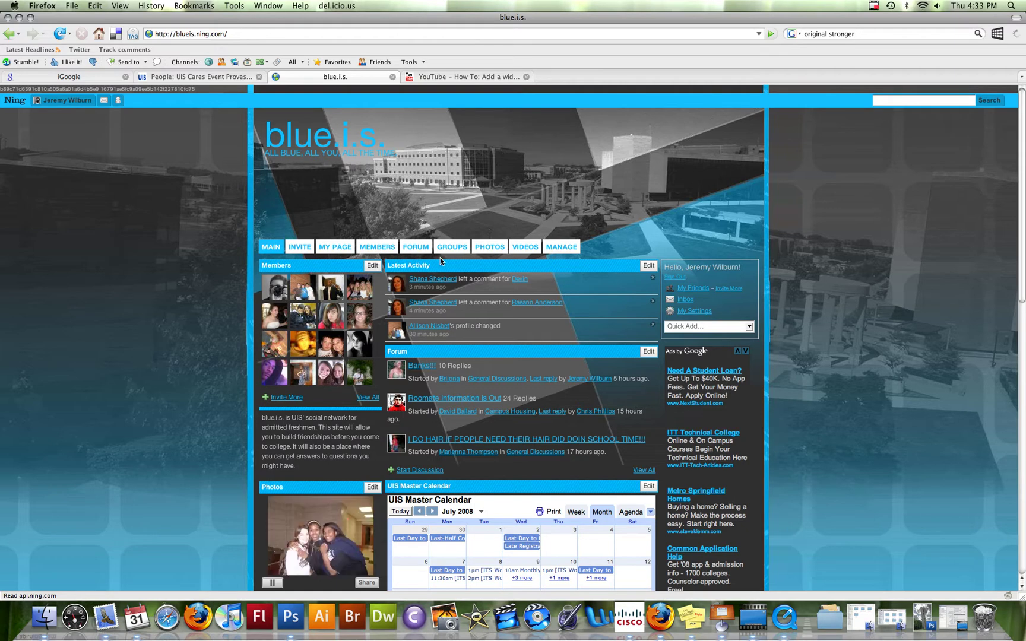
{"action": "left_click", "coordinate": [521, 249]}
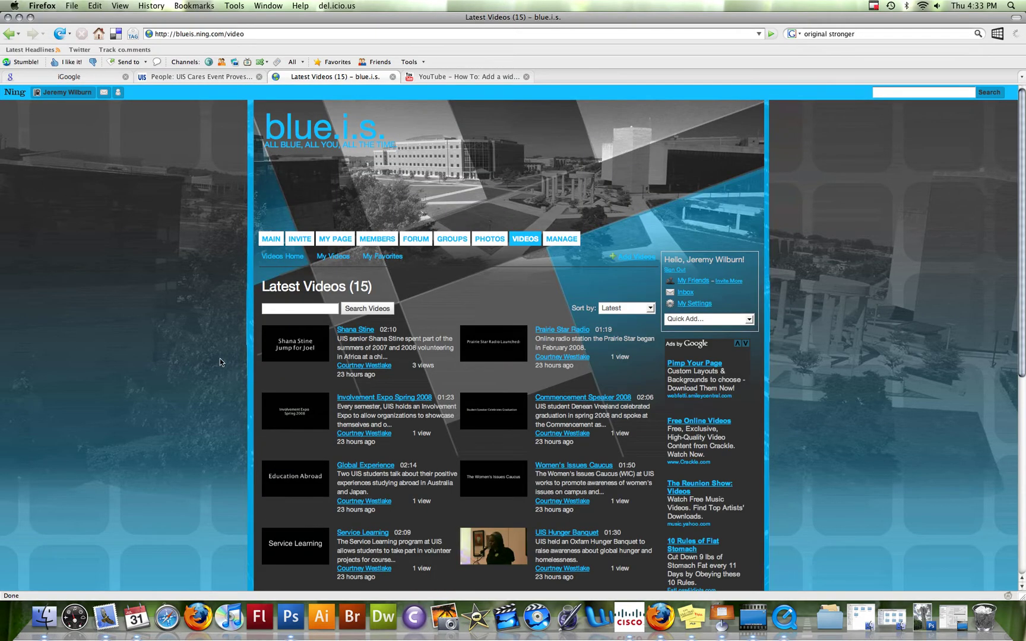
{"action": "scroll", "coordinate": [431, 355], "scroll_direction": "down", "scroll_amount": 4}
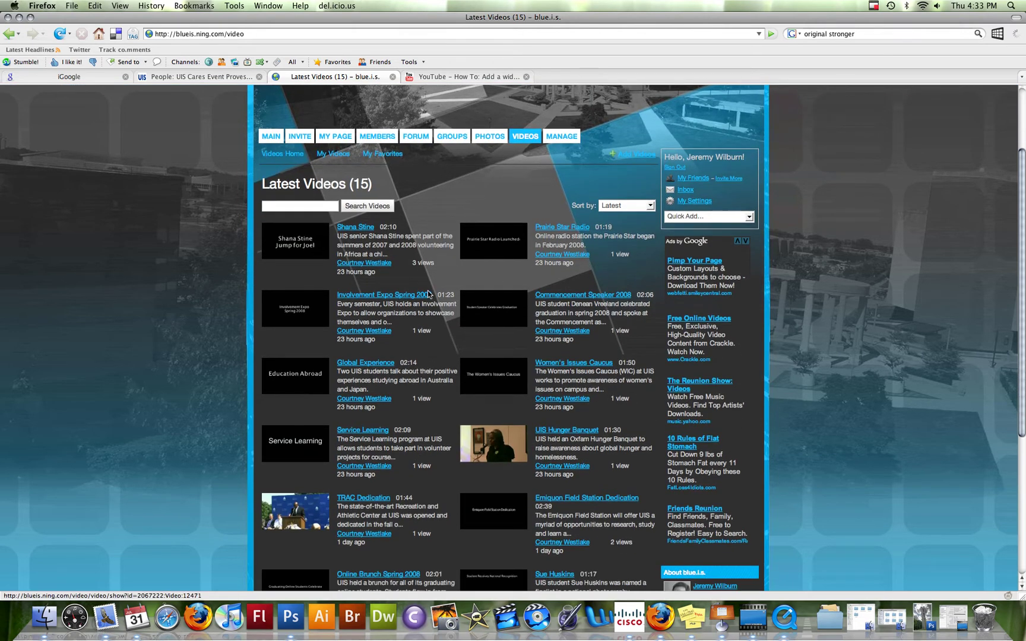
{"action": "scroll", "coordinate": [430, 310], "scroll_direction": "up", "scroll_amount": 2}
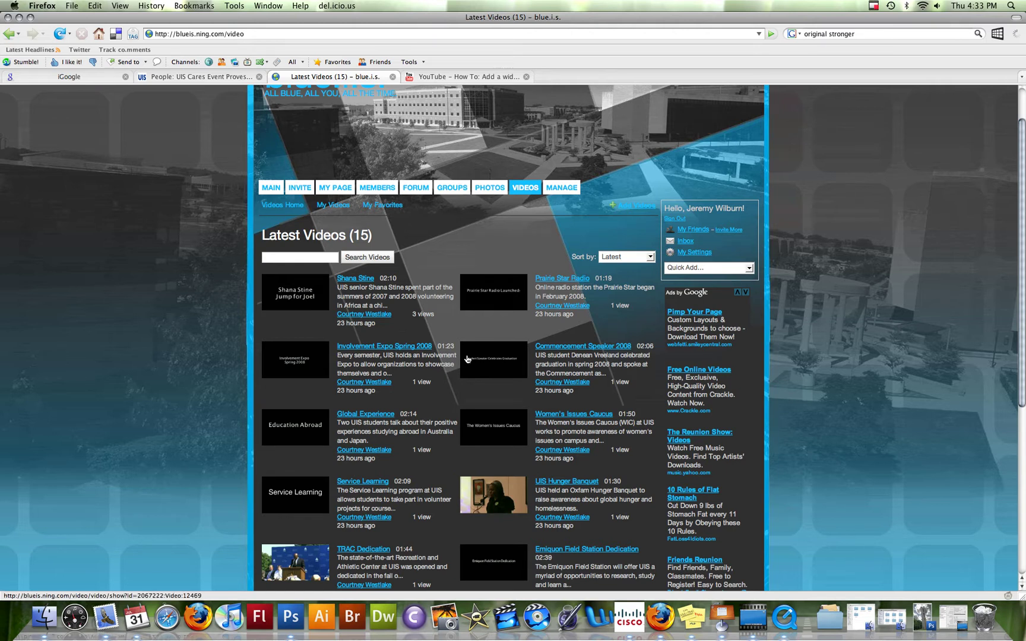
{"action": "scroll", "coordinate": [429, 309], "scroll_direction": "up", "scroll_amount": 2}
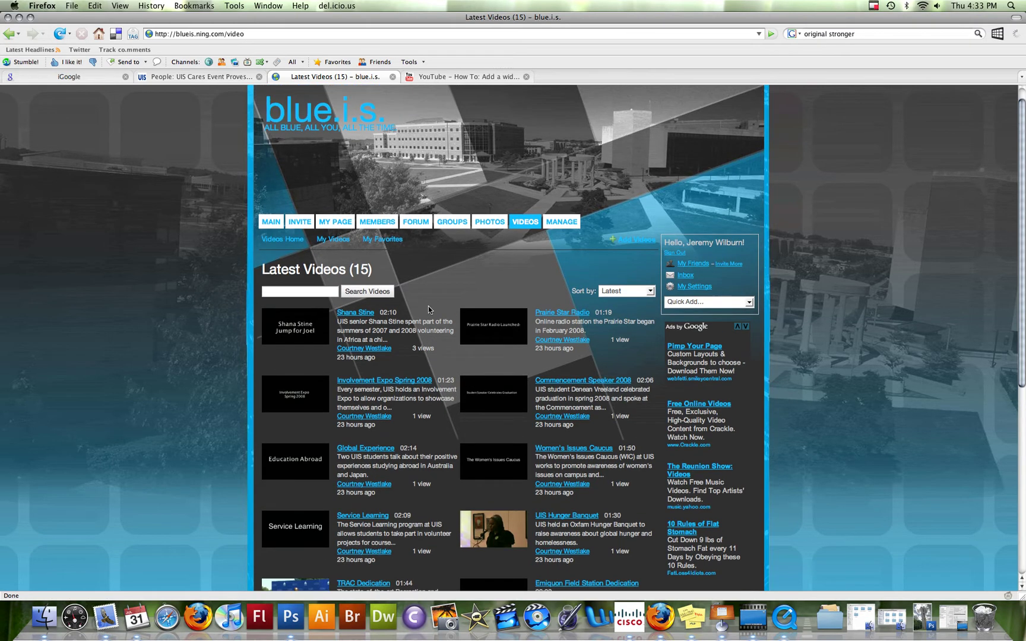
Start adding a video, review the upload limits and methods, and choose to add one from YouTube or Google
{"action": "left_click", "coordinate": [631, 240]}
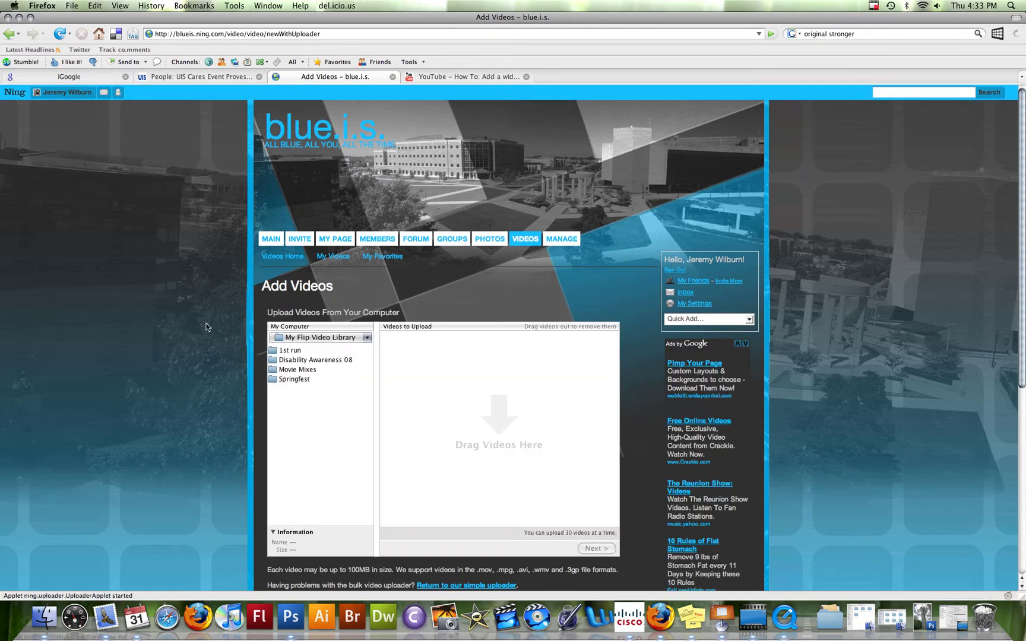
{"action": "scroll", "coordinate": [206, 327], "scroll_direction": "down", "scroll_amount": 2}
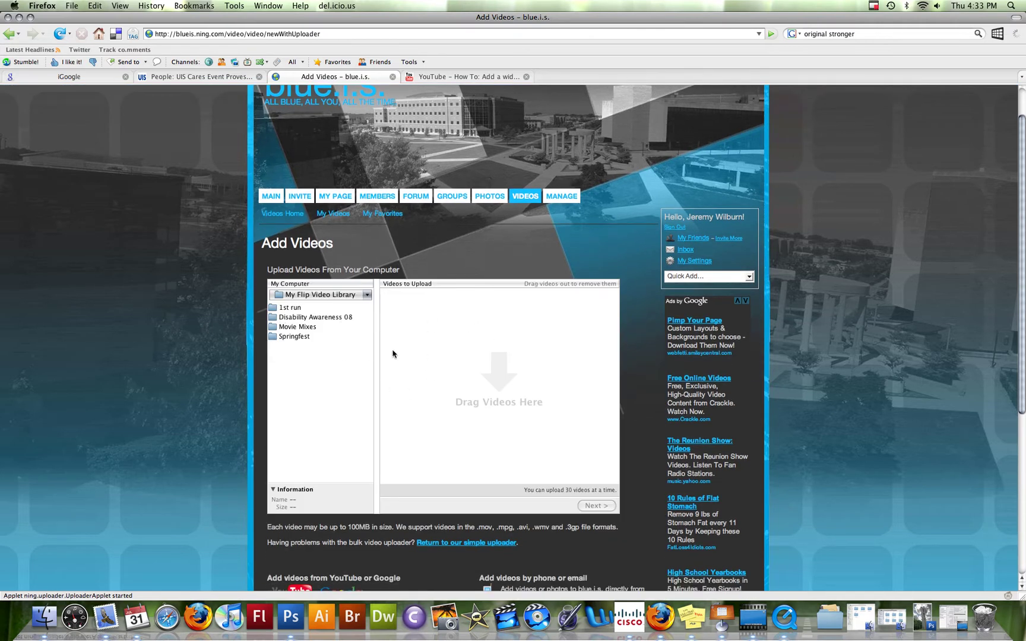
{"action": "scroll", "coordinate": [293, 401], "scroll_direction": "down", "scroll_amount": 5}
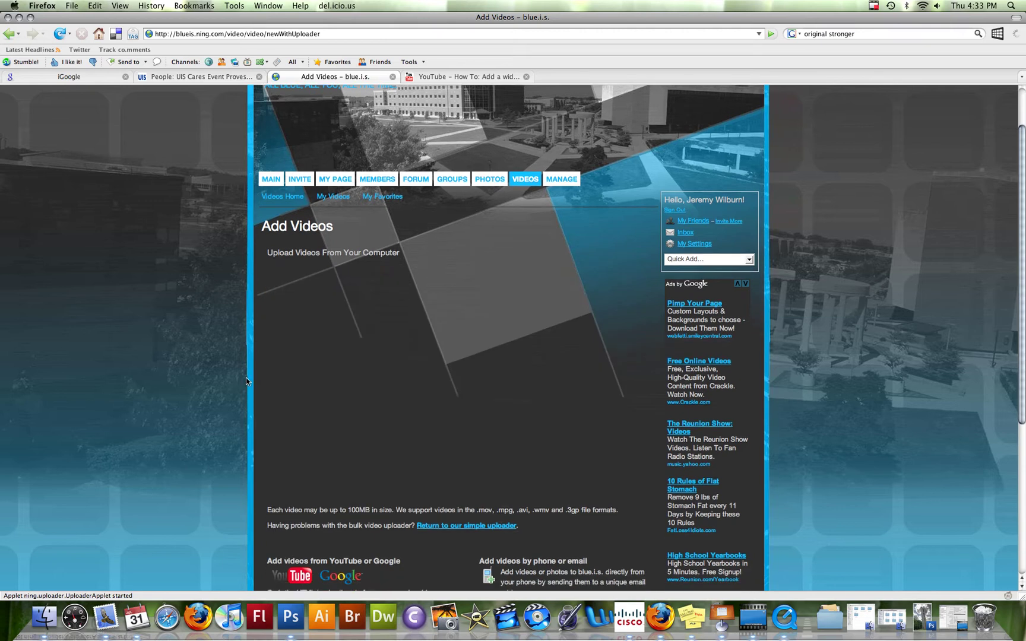
{"action": "scroll", "coordinate": [230, 388], "scroll_direction": "down", "scroll_amount": 4}
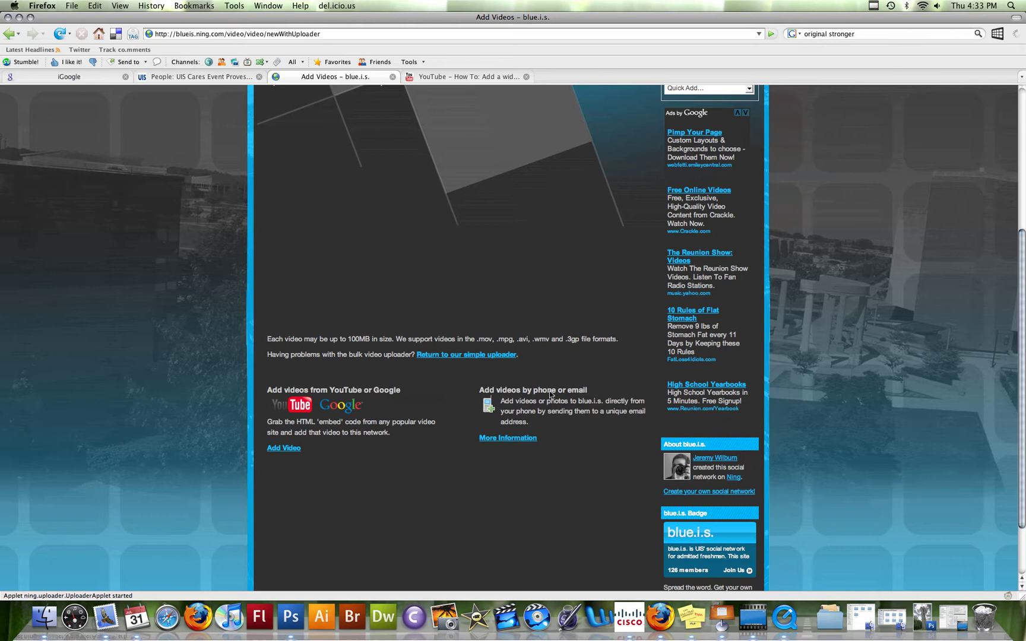
{"action": "scroll", "coordinate": [568, 395], "scroll_direction": "down", "scroll_amount": 1}
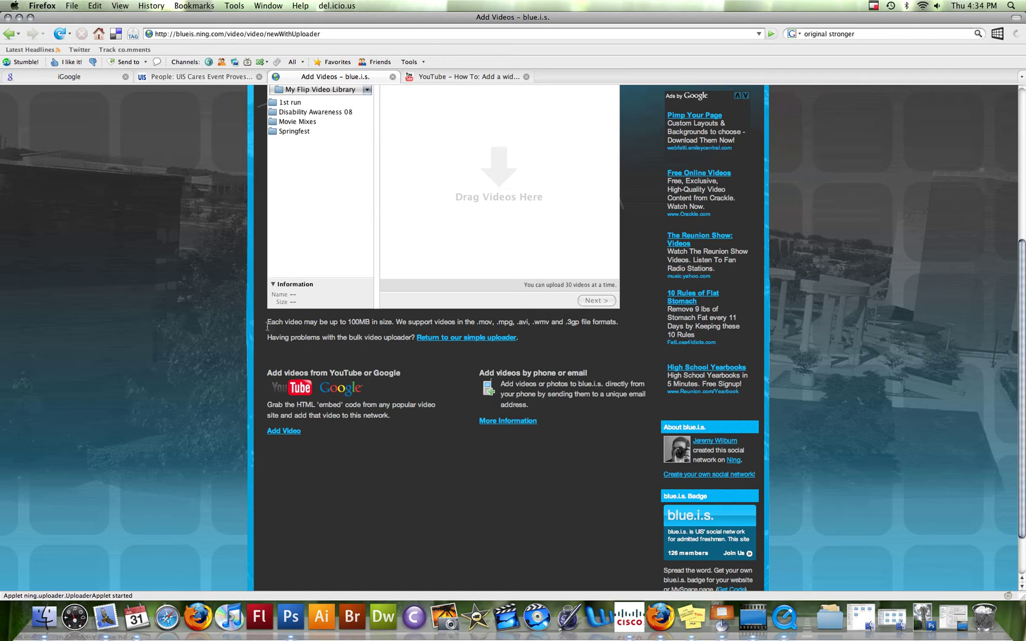
{"action": "left_click_drag", "start_coordinate": [267, 323], "coordinate": [392, 326]}
{"action": "left_click", "coordinate": [391, 327]}
{"action": "left_click", "coordinate": [295, 434]}
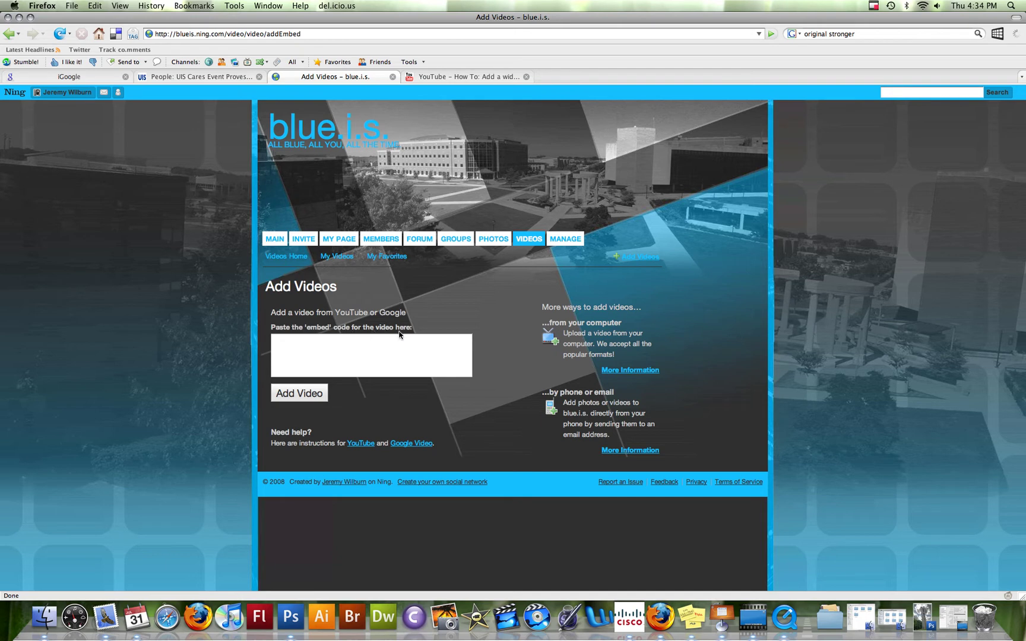
{"action": "left_click", "coordinate": [461, 76]}
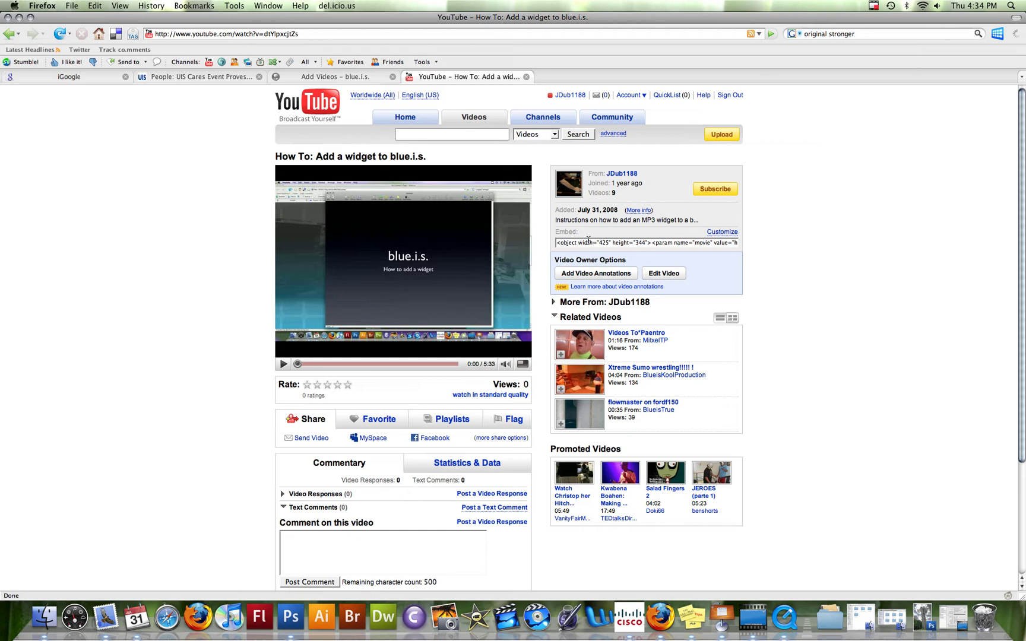
{"action": "left_click_drag", "start_coordinate": [556, 242], "coordinate": [747, 241]}
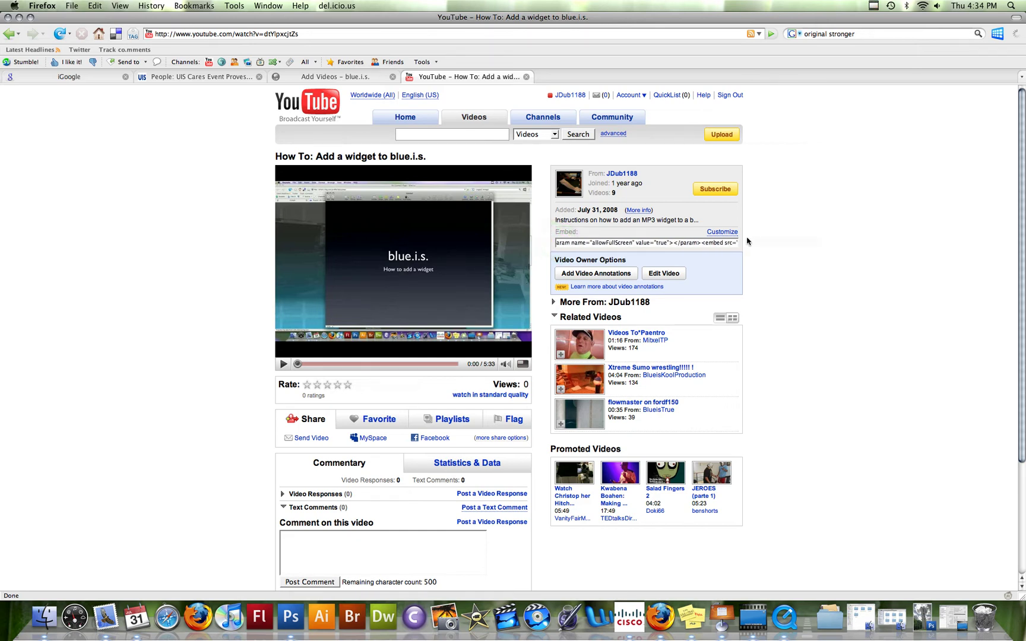
{"action": "left_click", "coordinate": [689, 243]}
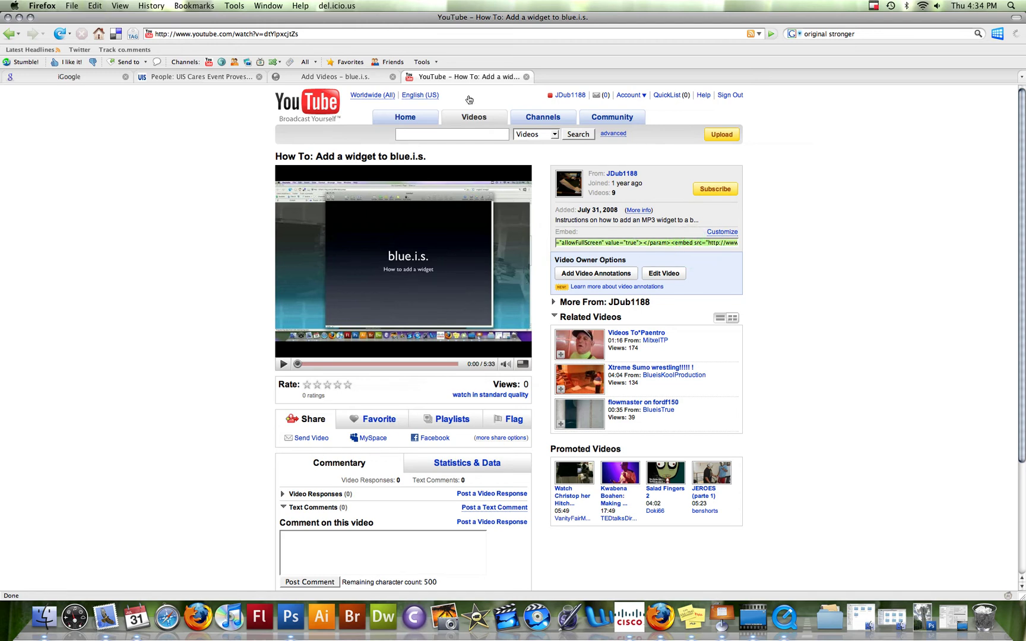
{"action": "left_click", "coordinate": [347, 78]}
{"action": "left_click", "coordinate": [394, 344]}
{"action": "type", "text": "blueis blue.i.s. uis social network ning jeremy wilburn"}
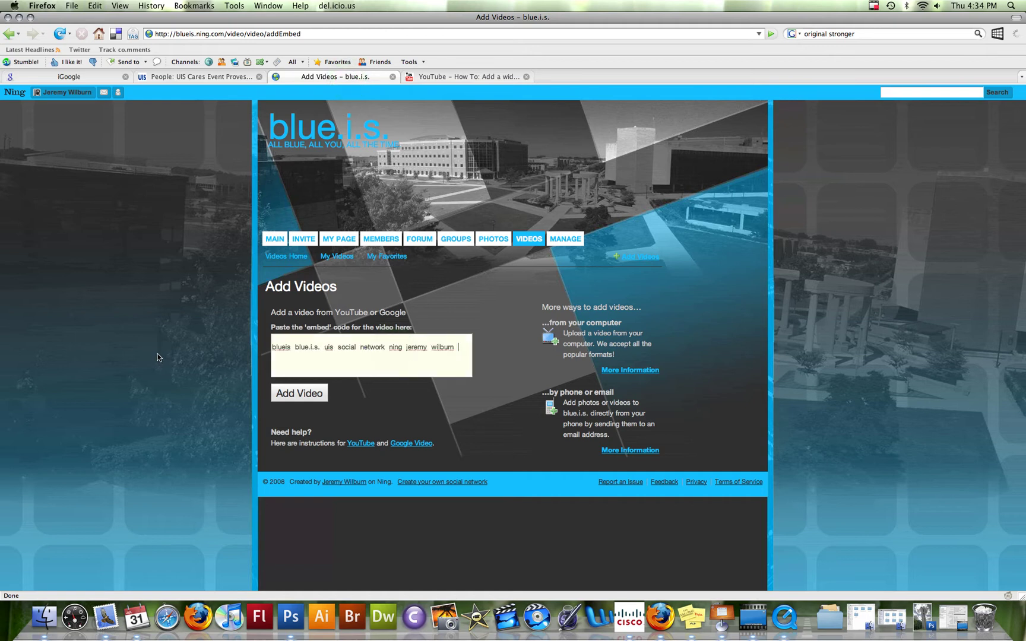
{"action": "key", "text": "super+a"}
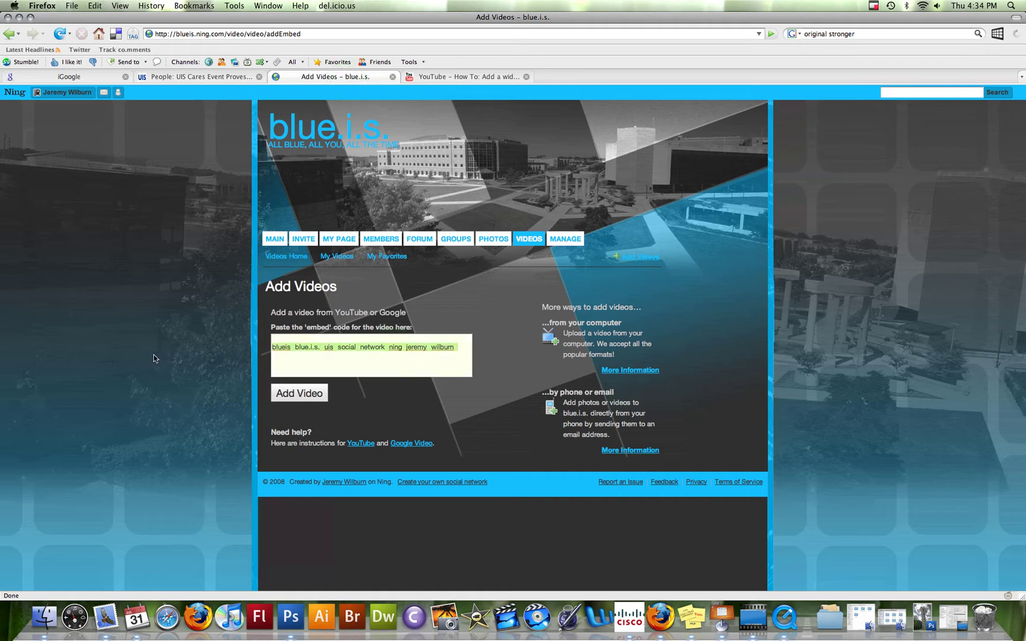
{"action": "key", "text": "BackSpace"}
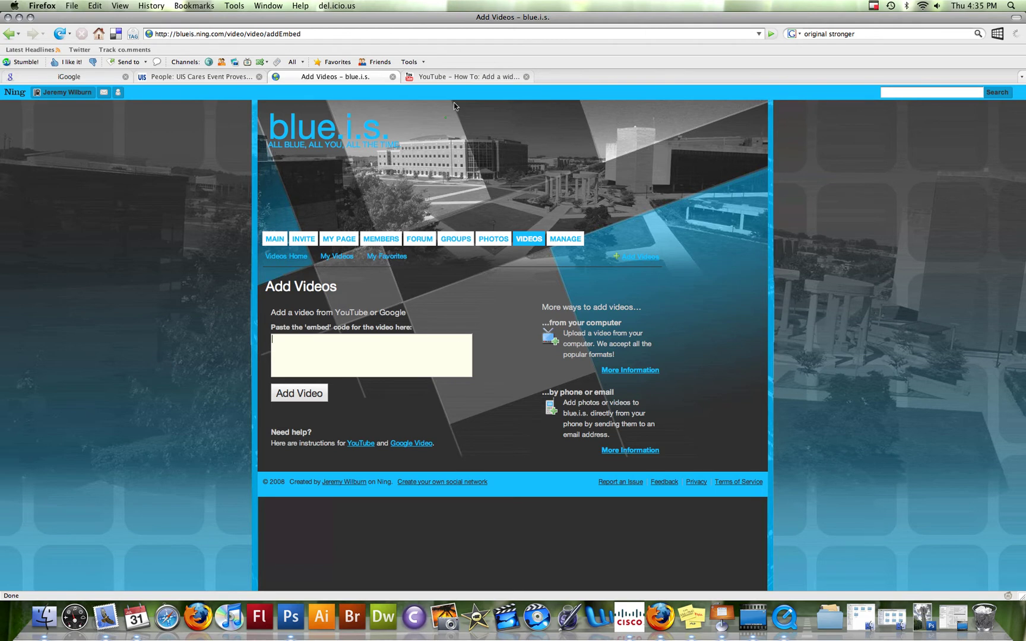
Copy the embed code of the YouTube video "How To: Add a widget to blue.i.s." into the embed field and add the video
{"action": "left_click", "coordinate": [469, 76]}
{"action": "left_click", "coordinate": [634, 242]}
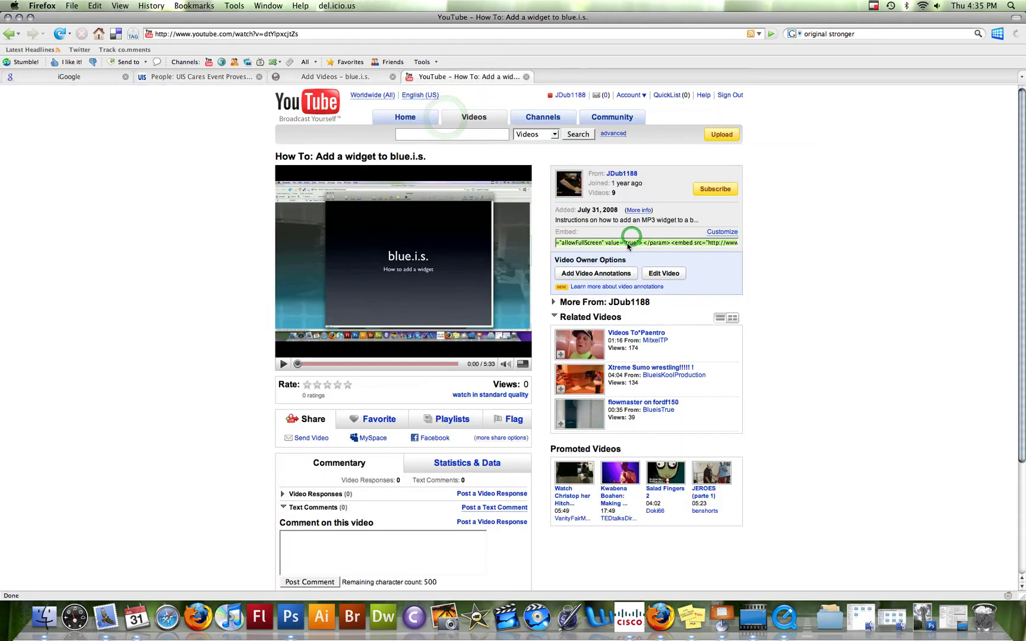
{"action": "left_click", "coordinate": [355, 76]}
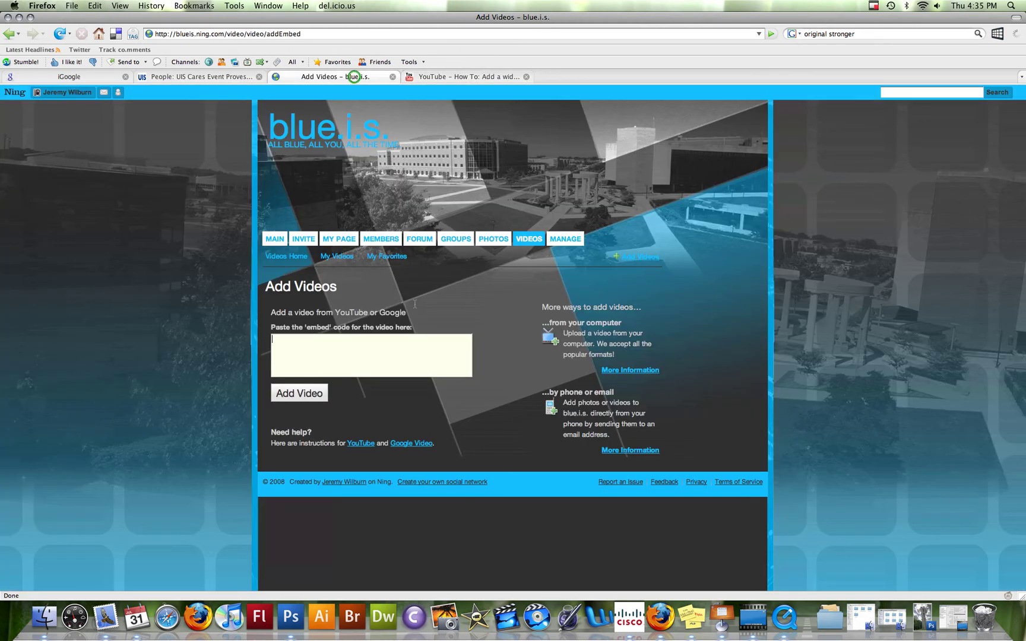
{"action": "left_click", "coordinate": [409, 356]}
{"action": "type", "text": "<object width=\"425\" height=\"344\"><param name=\"movie\" value=\"http://www.youtube.com/v/dtYlpxcjtZs&hl=en&fs=1\"></param><param name=\"allowFullScreen\" value=\"true\"></param><embed src=\"http://www.youtube.com/v/dtYlpxcjtZs&hl=en&fs=1\" type=\"application/x-shockwave-flash\" allowfullscreen=\"true\" width=\"425\" height=\"344\"></embed></object>"}
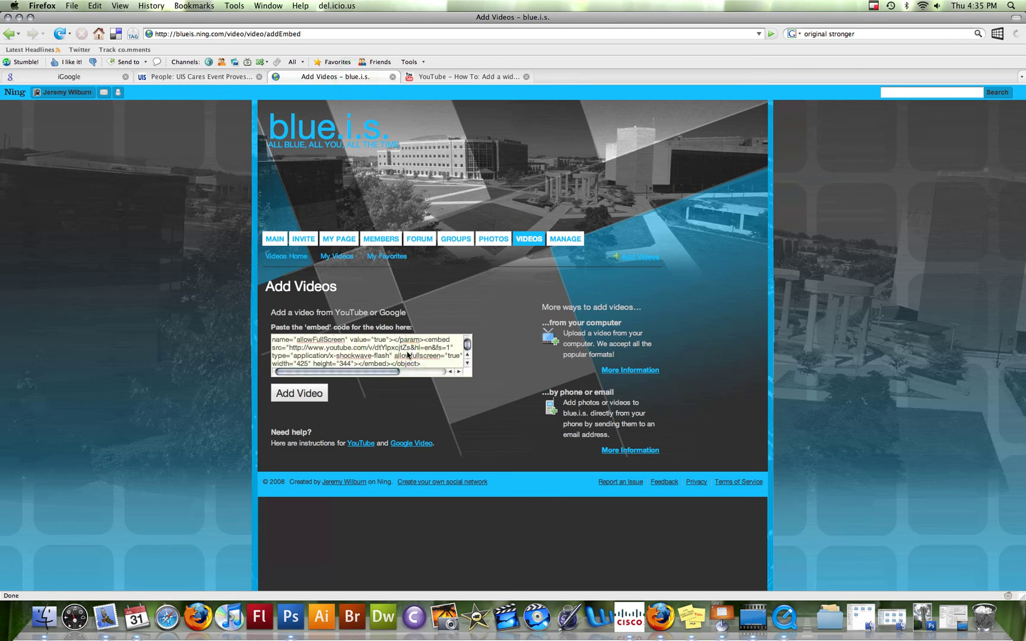
{"action": "left_click", "coordinate": [300, 395]}
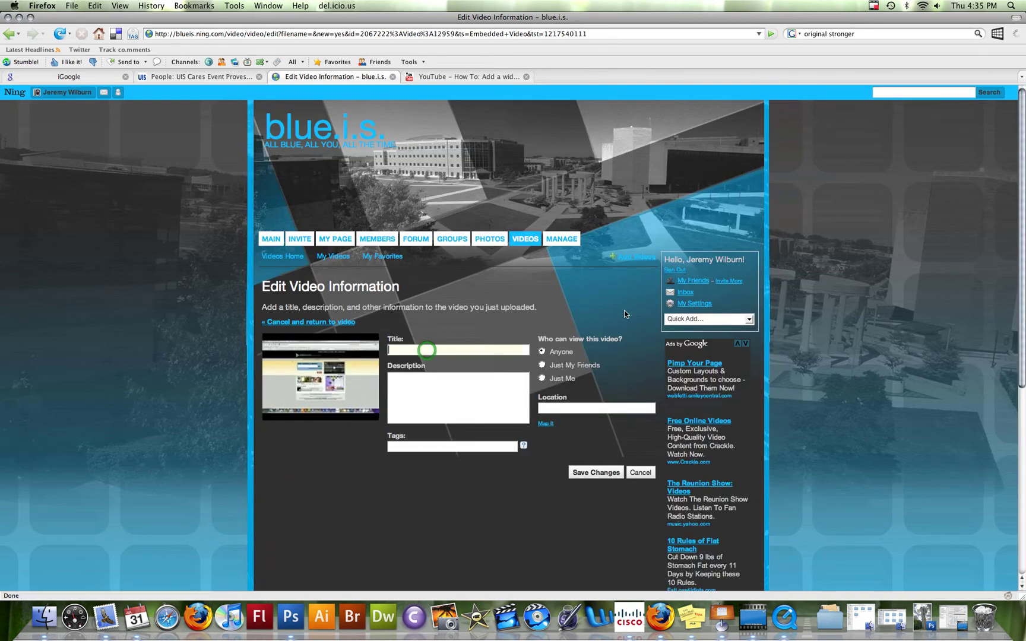
Copy the YouTube video's title, "How To: Add a widget to blue.i.s.", into the title of the new blue.i.s. video
{"action": "key", "text": "ctrl+Tab"}
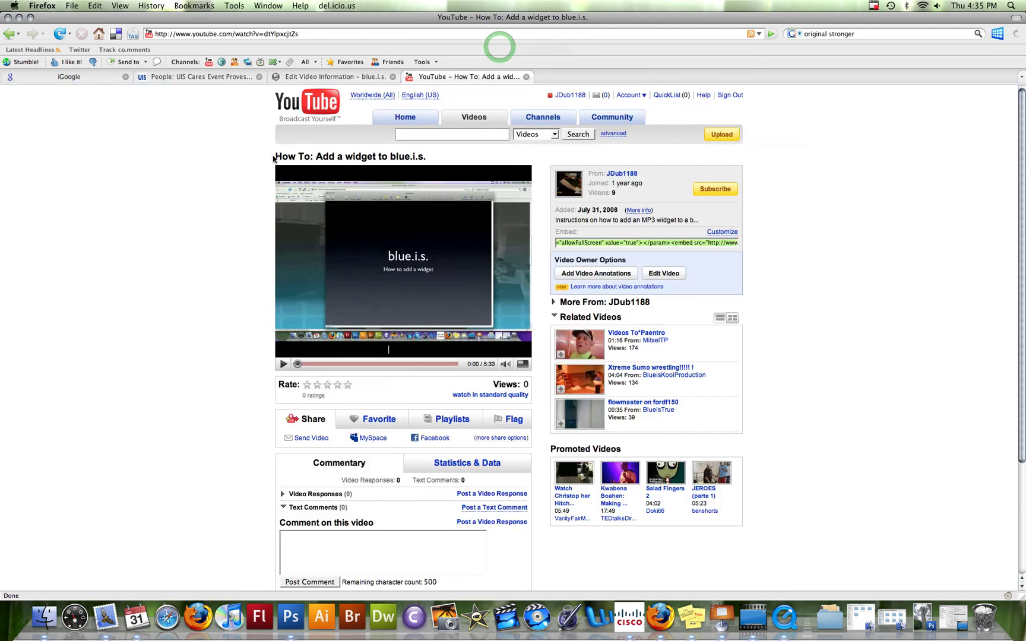
{"action": "left_click_drag", "start_coordinate": [275, 157], "coordinate": [427, 158]}
{"action": "key", "text": "ctrl+c"}
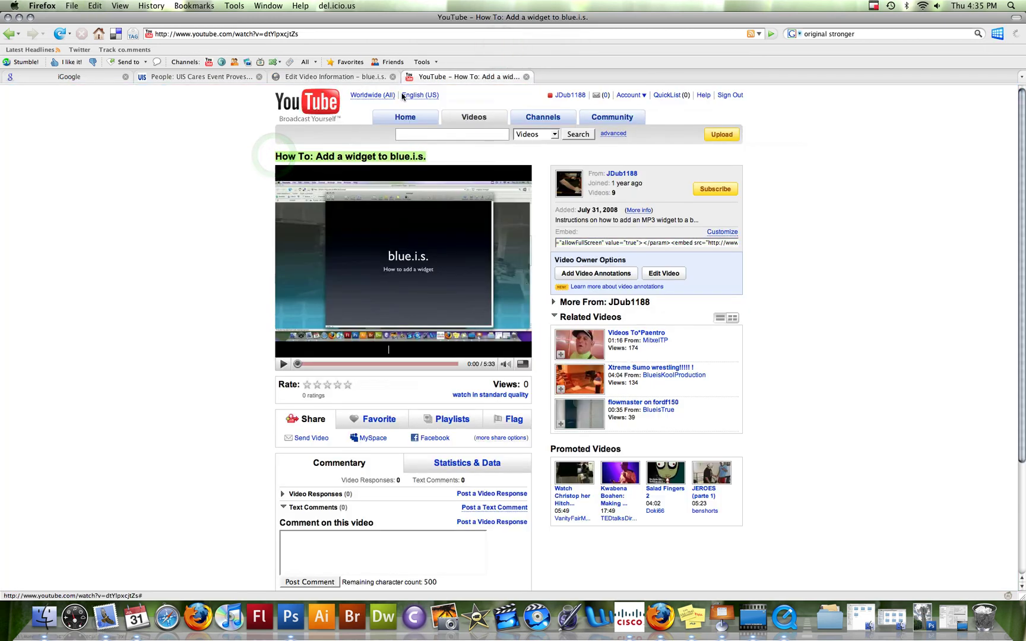
{"action": "left_click", "coordinate": [333, 77]}
{"action": "key", "text": "ctrl+v"}
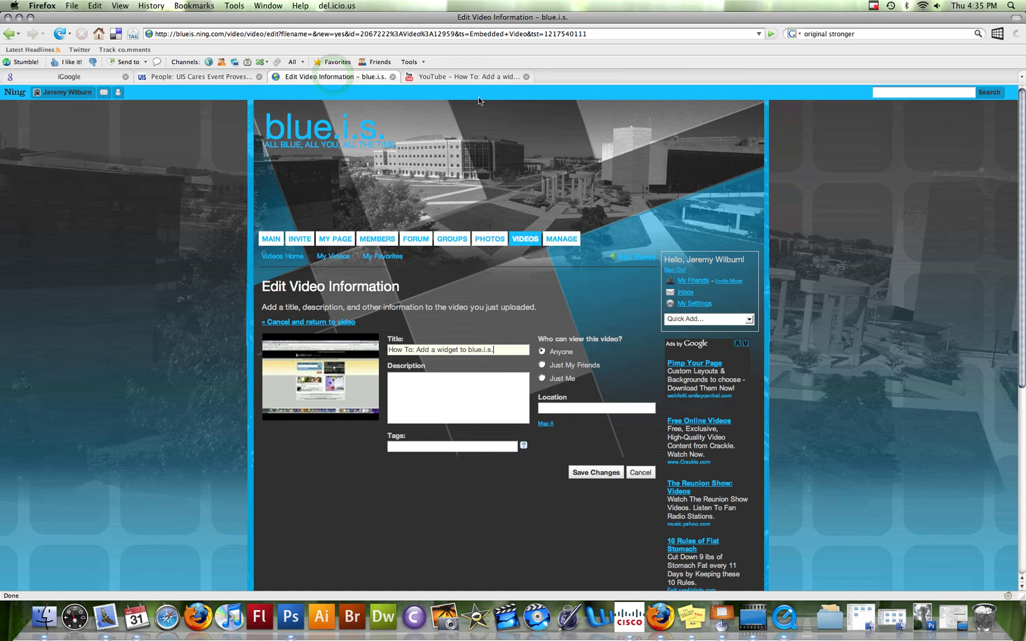
Copy the full YouTube description, "Instructions on how to add an MP3 widget to a blue.i.s. profile page.", into the new video's description
{"action": "left_click", "coordinate": [495, 78]}
{"action": "left_click", "coordinate": [639, 211]}
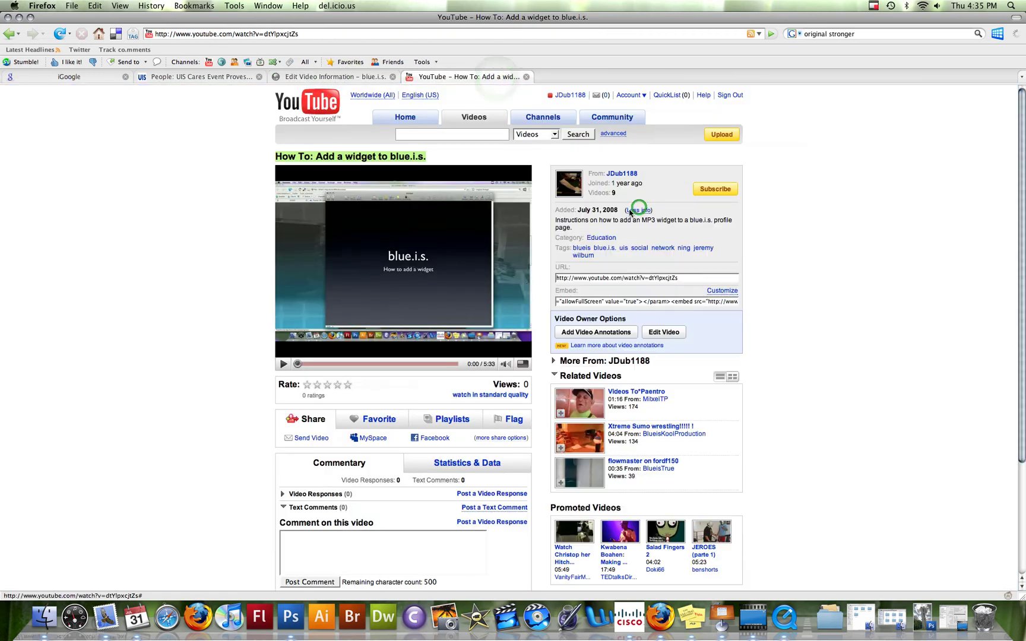
{"action": "left_click_drag", "start_coordinate": [571, 228], "coordinate": [551, 224]}
{"action": "key", "text": "ctrl+c"}
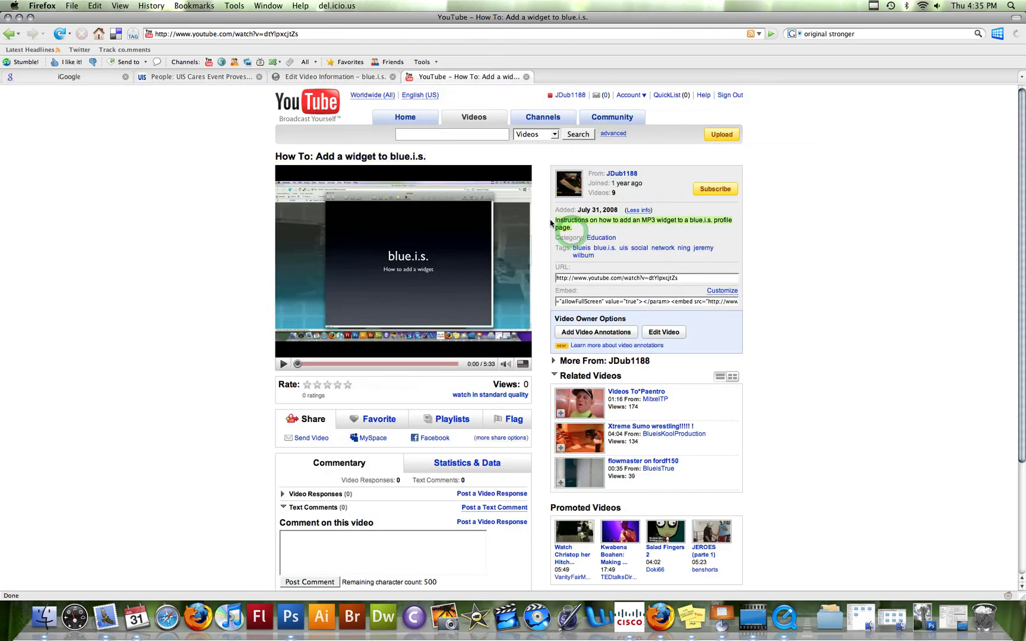
{"action": "left_click", "coordinate": [335, 77]}
{"action": "left_click", "coordinate": [458, 379]}
{"action": "key", "text": "ctrl+v"}
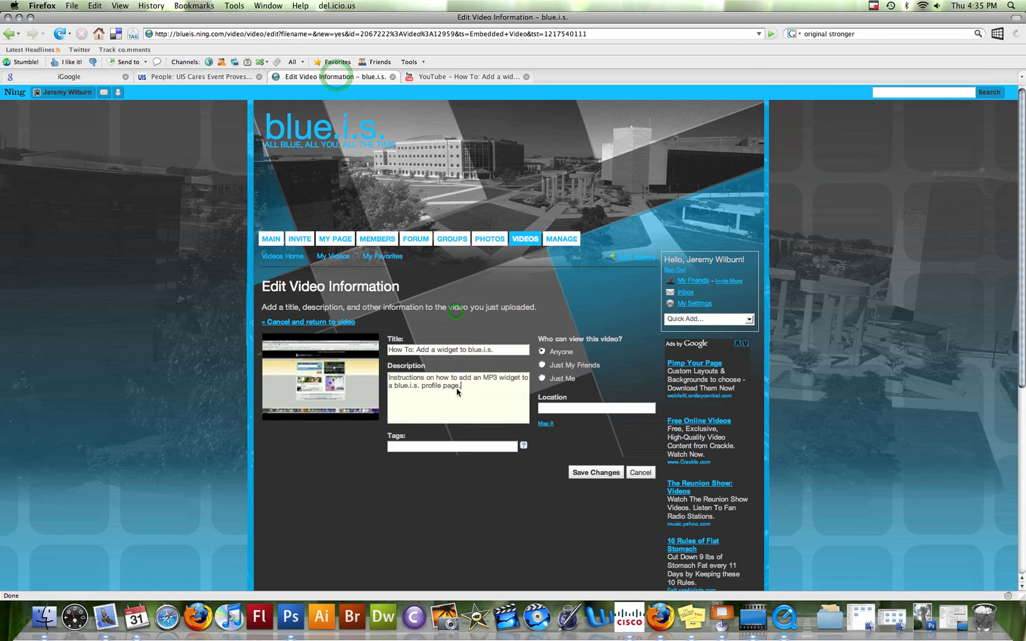
Copy all tags from the YouTube page into the new video's tags and save the video information
{"action": "left_click", "coordinate": [494, 76]}
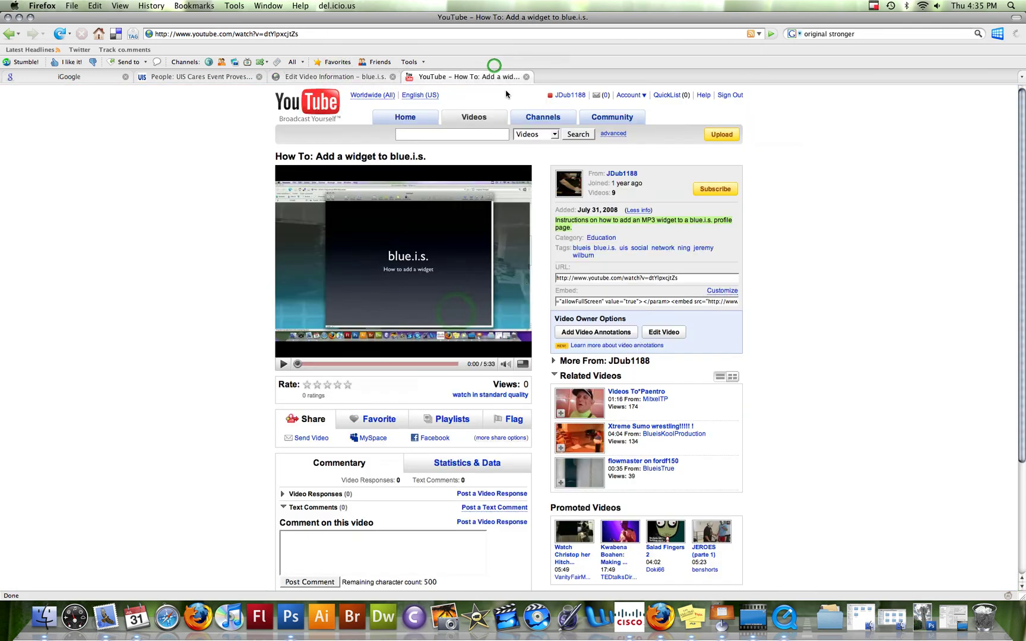
{"action": "triple_click", "coordinate": [592, 256]}
{"action": "key", "text": "ctrl+c"}
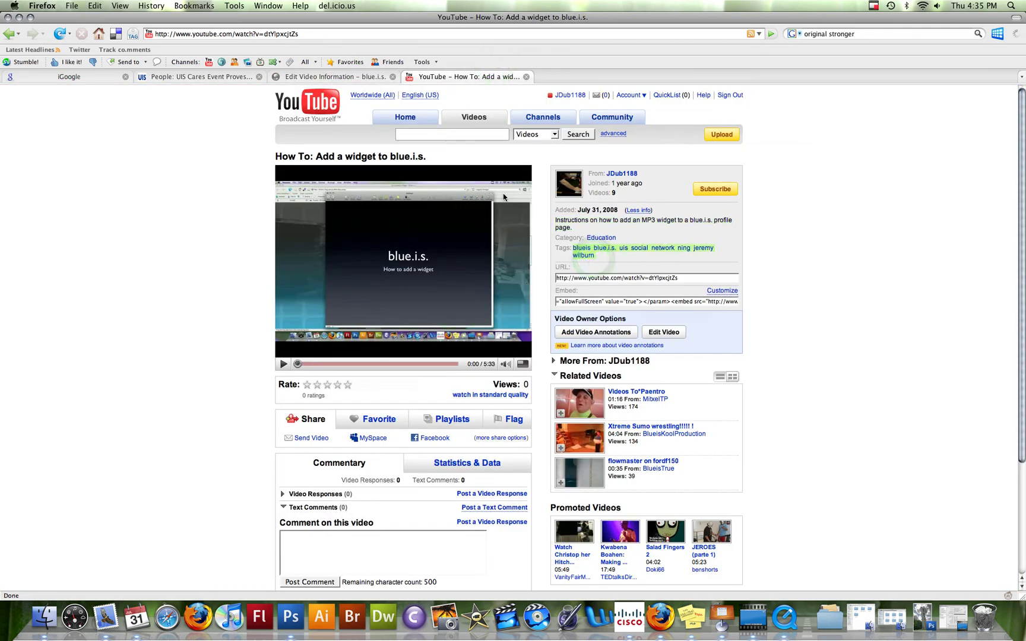
{"action": "left_click", "coordinate": [354, 80]}
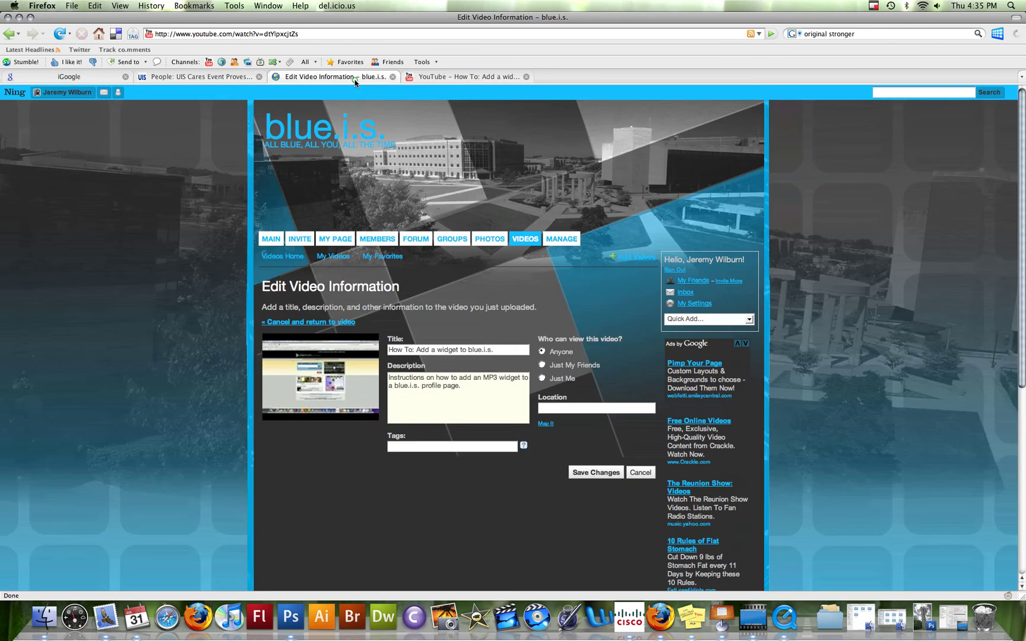
{"action": "left_click", "coordinate": [448, 446]}
{"action": "key", "text": "ctrl+v"}
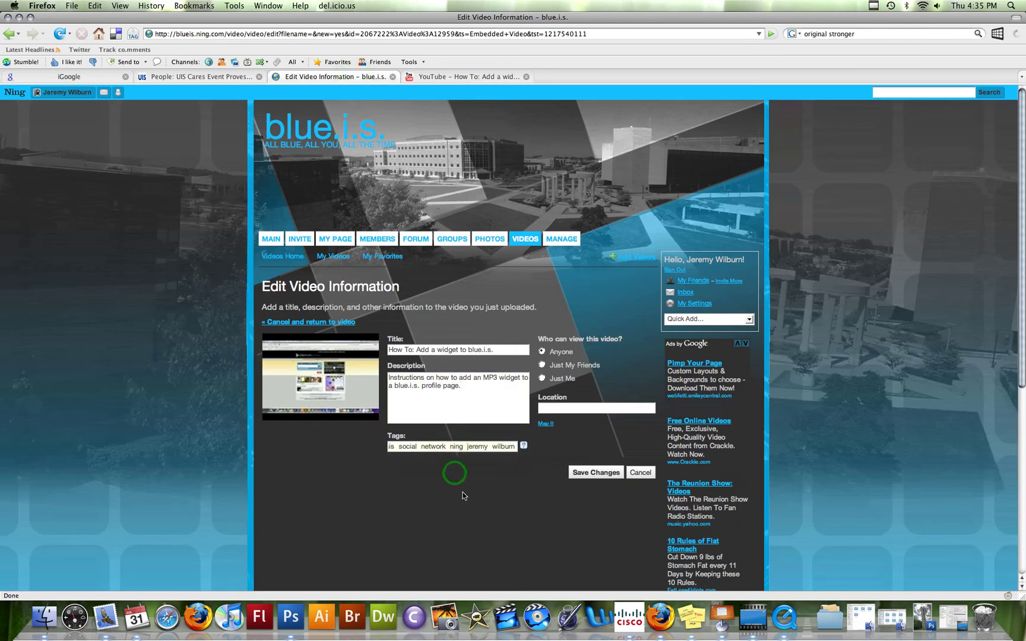
{"action": "left_click", "coordinate": [603, 472]}
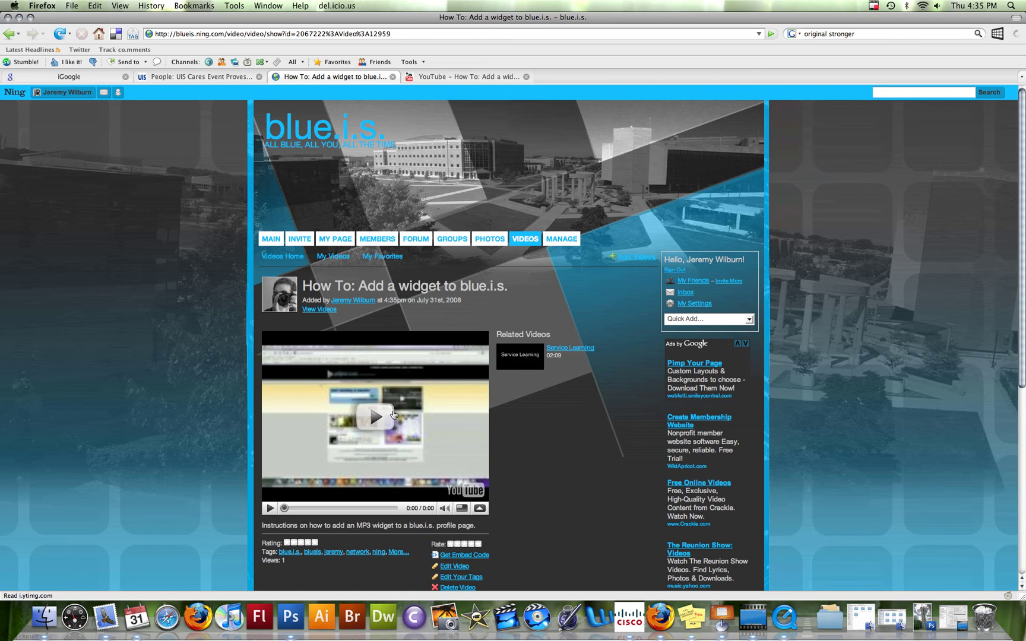
Check the new video's page and its listing in My Videos and on Videos Home
{"action": "scroll", "coordinate": [215, 419], "scroll_direction": "down", "scroll_amount": 1}
{"action": "scroll", "coordinate": [215, 421], "scroll_direction": "down", "scroll_amount": 1}
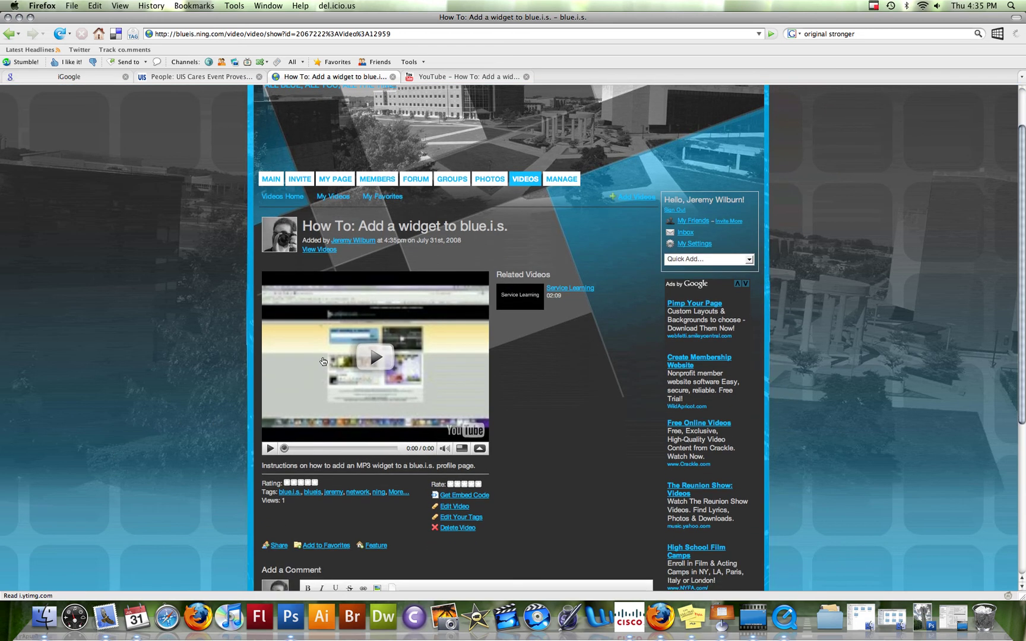
{"action": "left_click", "coordinate": [340, 198]}
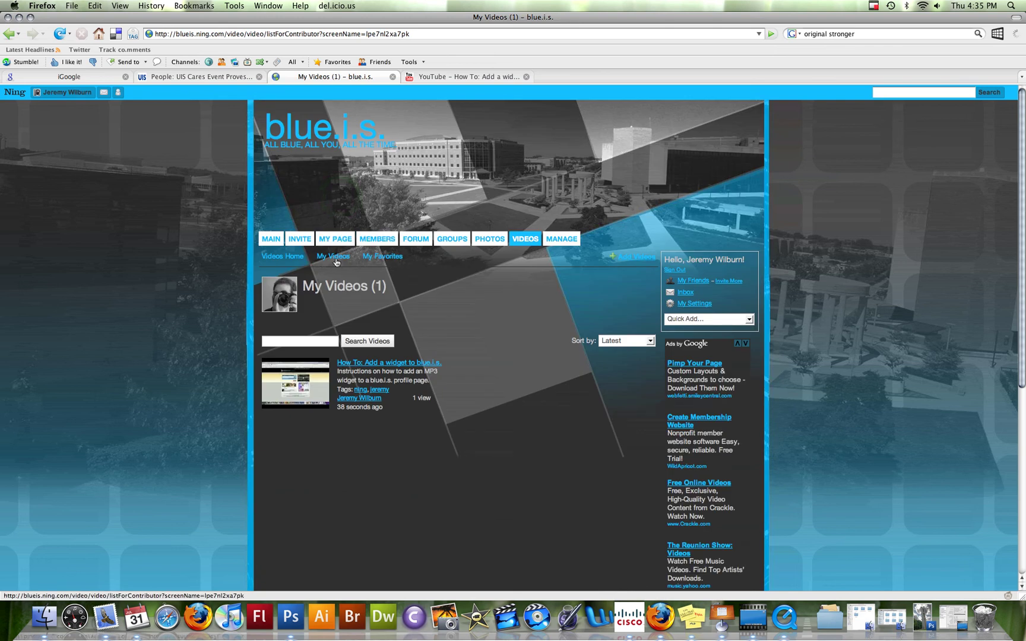
{"action": "left_click", "coordinate": [287, 257]}
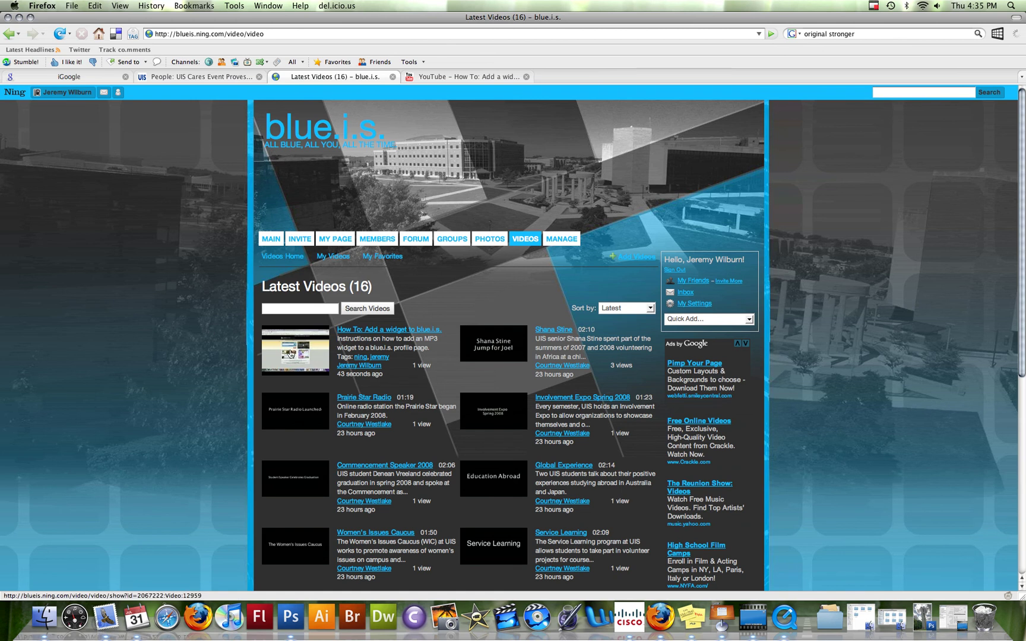
{"action": "scroll", "coordinate": [291, 353], "scroll_direction": "down", "scroll_amount": 3}
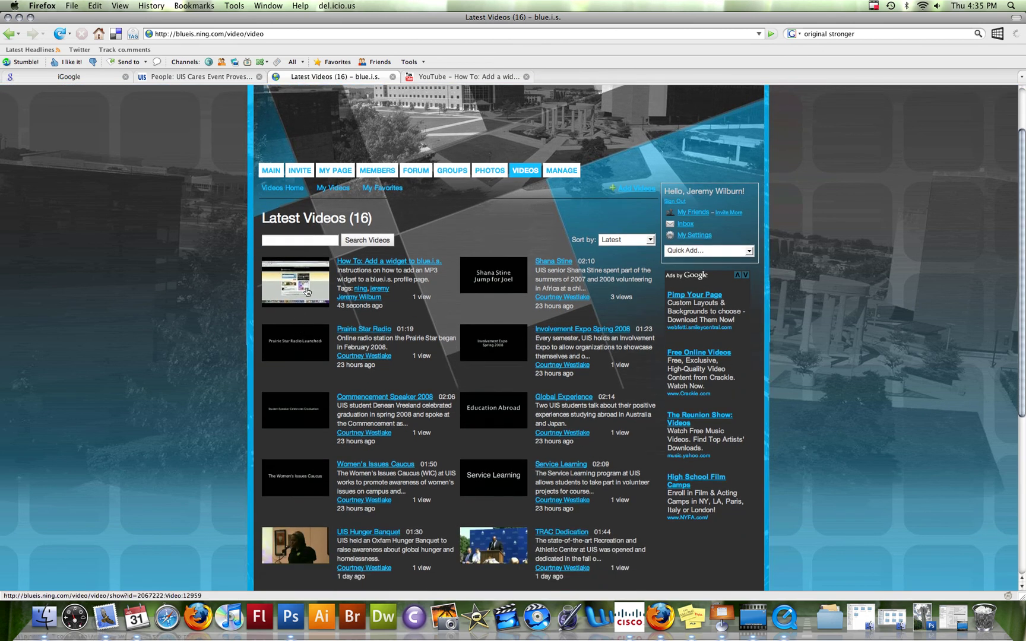
Open "How To: Add a widget to blue.i.s." from the latest videos and examine its player and comment area
{"action": "left_click", "coordinate": [414, 261]}
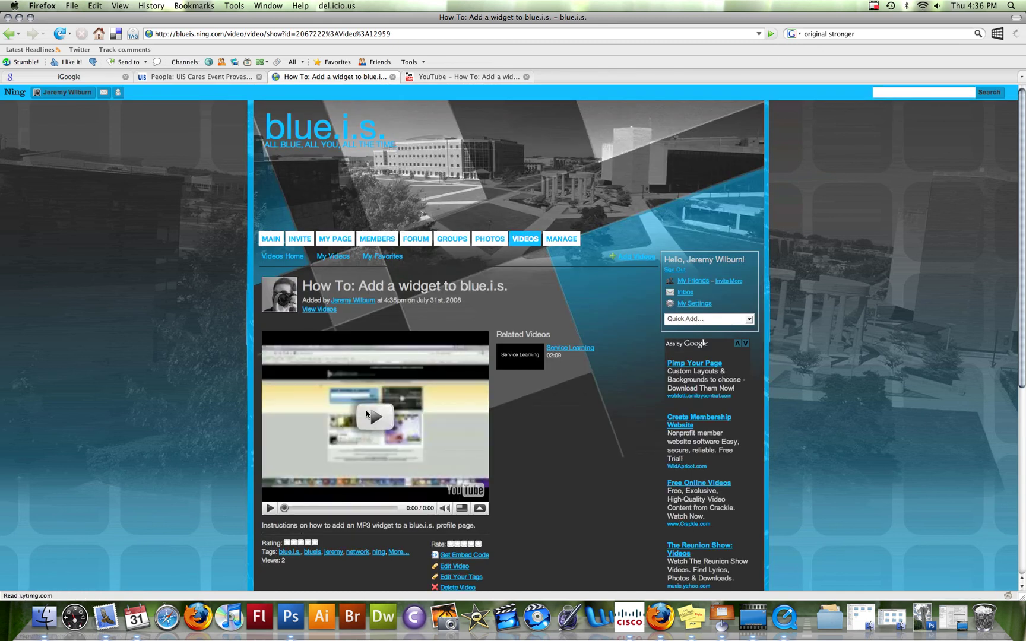
{"action": "scroll", "coordinate": [356, 392], "scroll_direction": "down", "scroll_amount": 3}
{"action": "left_click", "coordinate": [353, 491]}
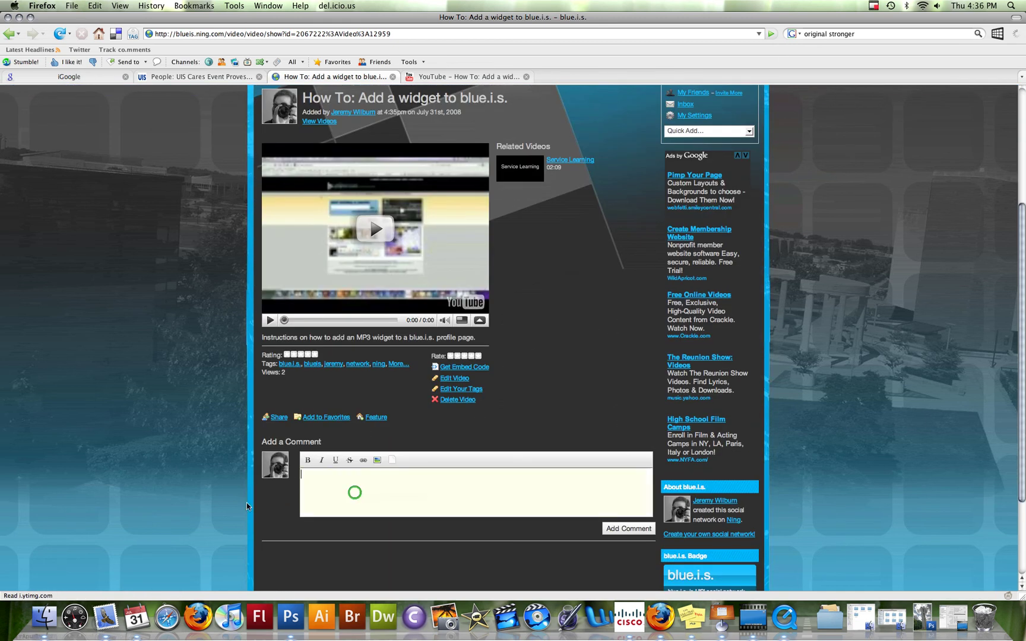
{"action": "scroll", "coordinate": [195, 470], "scroll_direction": "up", "scroll_amount": 1}
{"action": "scroll", "coordinate": [195, 473], "scroll_direction": "up", "scroll_amount": 5}
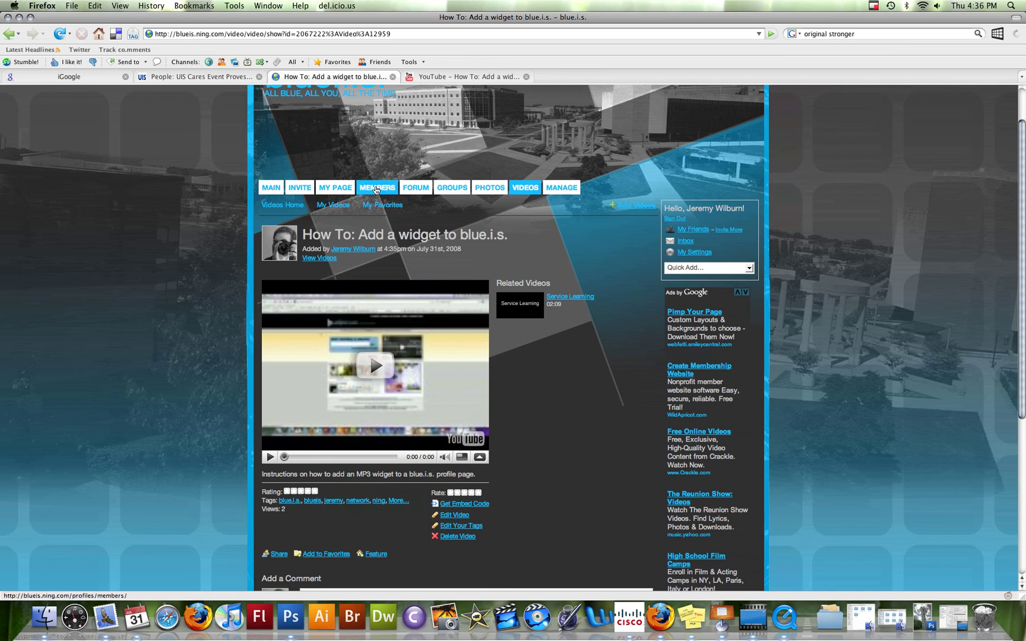
Open the member's own profile page on blue.i.s
{"action": "left_click", "coordinate": [335, 188]}
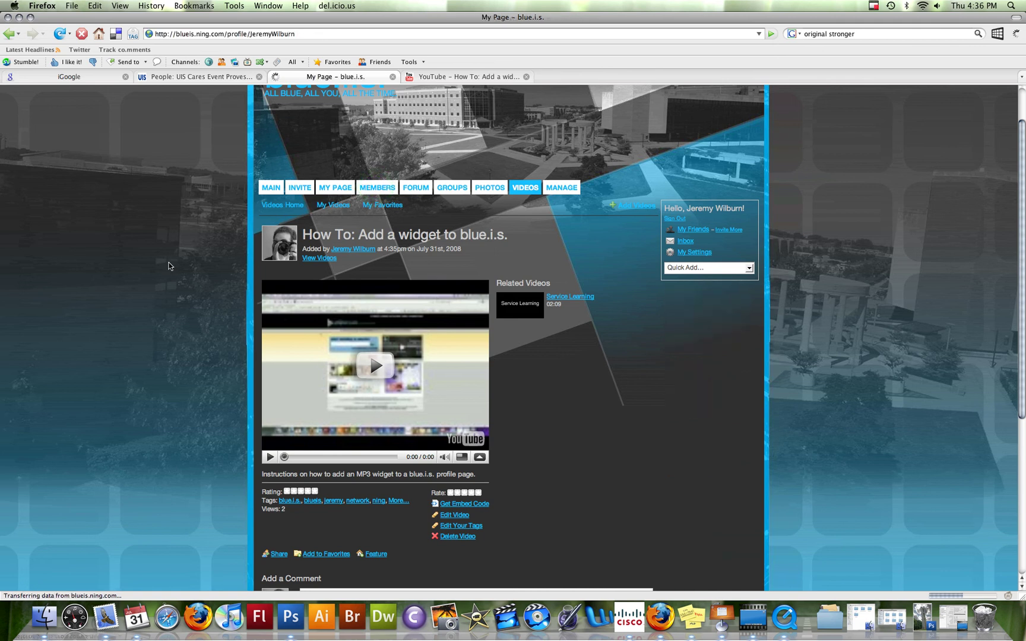